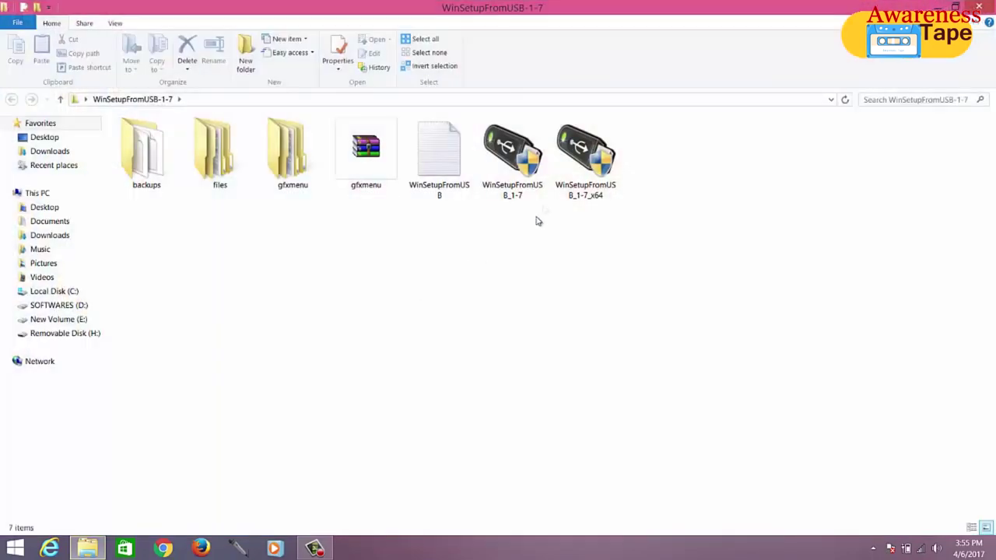
Step: Launch WinSetupFromUSB and add the 7pe_x86_E ISO from the LIVE OS folder as the Windows Vista/7/8/10 source
{"action": "left_click", "coordinate": [554, 184]}
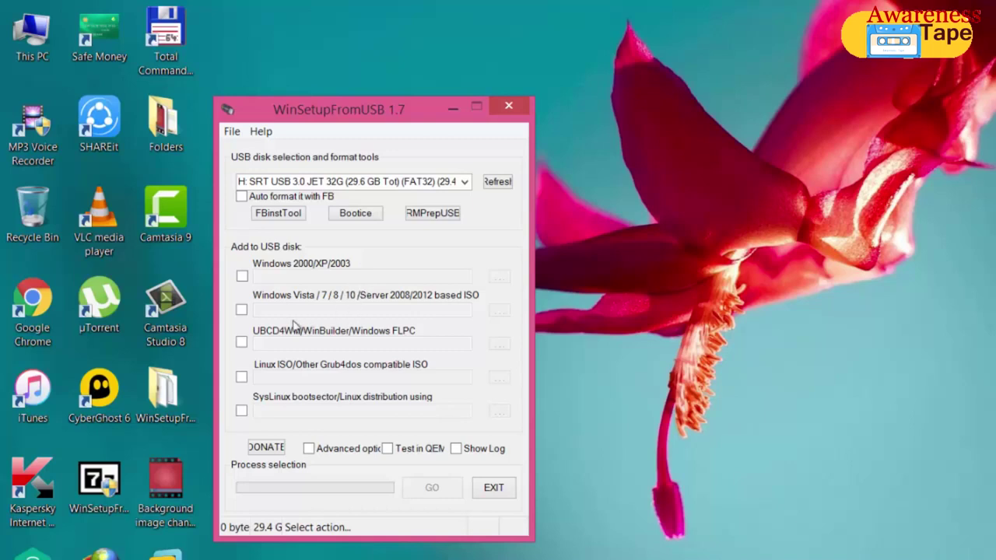
{"action": "left_click", "coordinate": [242, 311]}
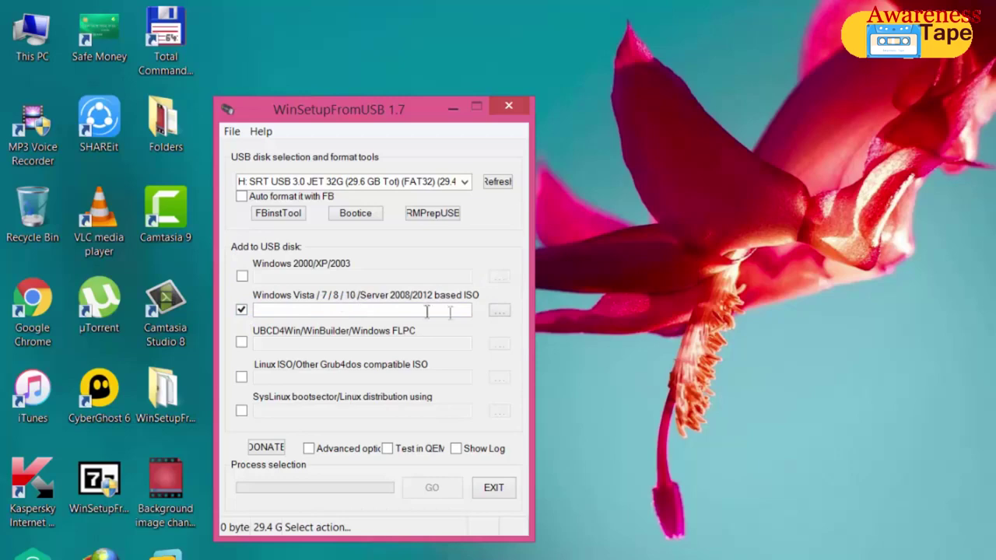
{"action": "left_click", "coordinate": [499, 312]}
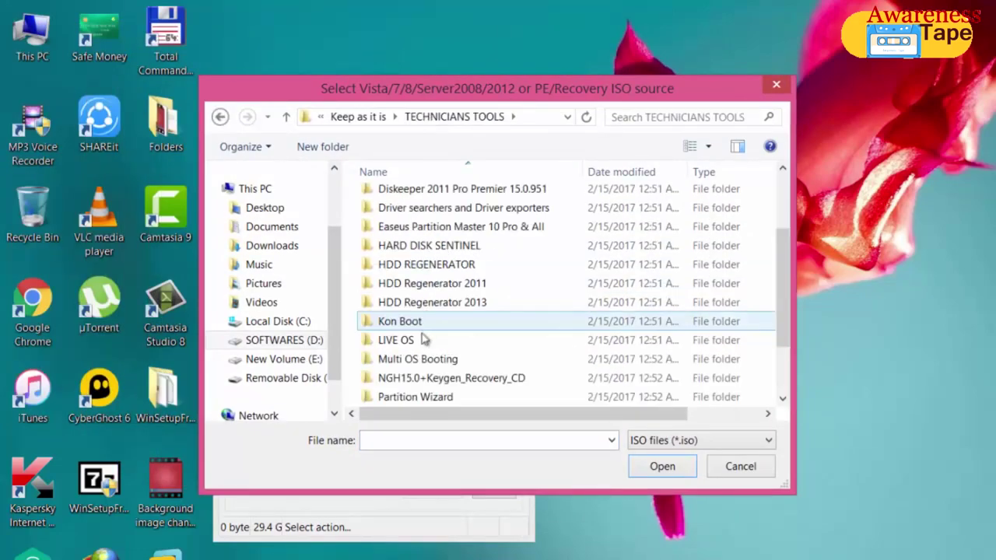
{"action": "double_click", "coordinate": [426, 337]}
{"action": "left_click", "coordinate": [397, 200]}
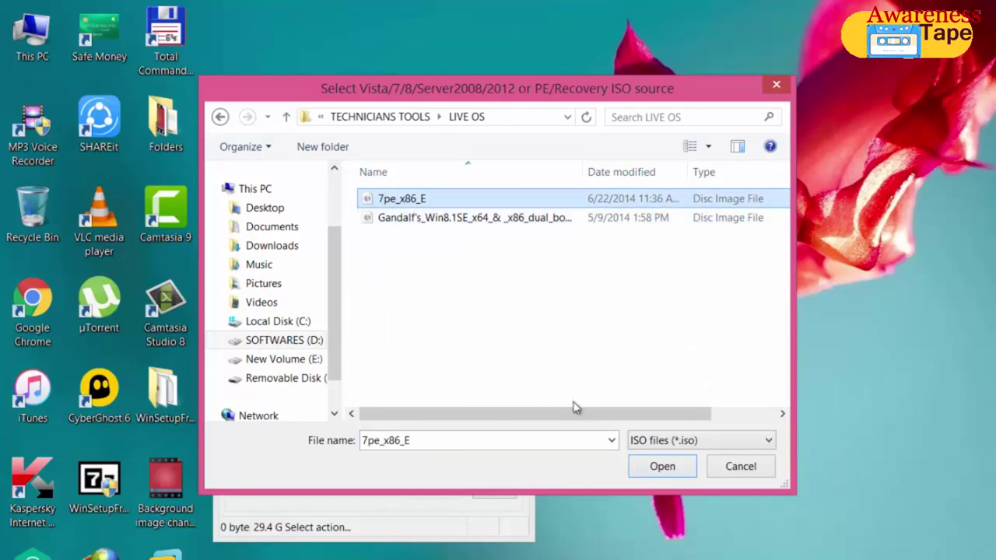
{"action": "left_click", "coordinate": [645, 471]}
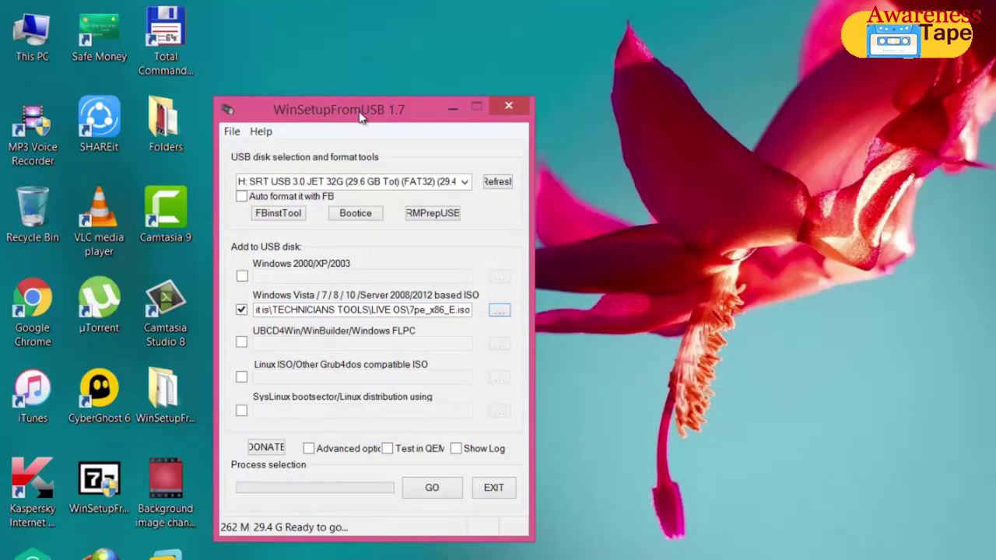
Step: Write the selected ISO to the USB disk with the boot menu name "Windows-7 Live USB" and acknowledge completion
{"action": "left_click_drag", "start_coordinate": [360, 113], "coordinate": [705, 117]}
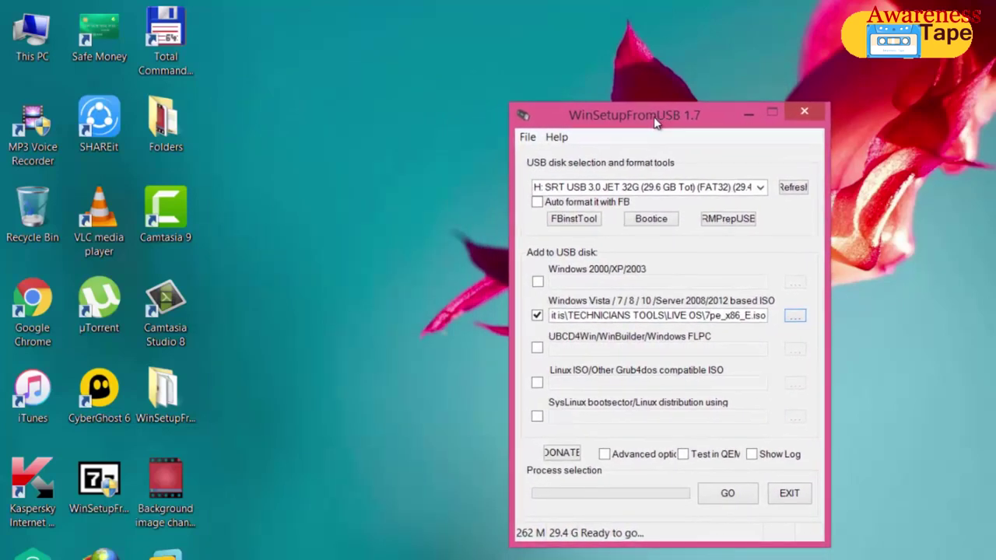
{"action": "left_click", "coordinate": [711, 496]}
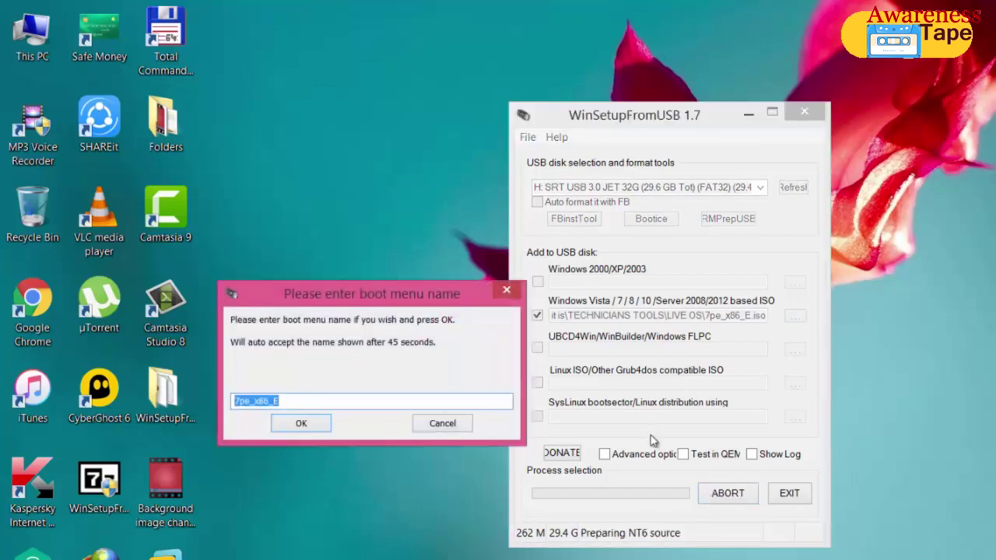
{"action": "left_click_drag", "start_coordinate": [316, 293], "coordinate": [617, 376]}
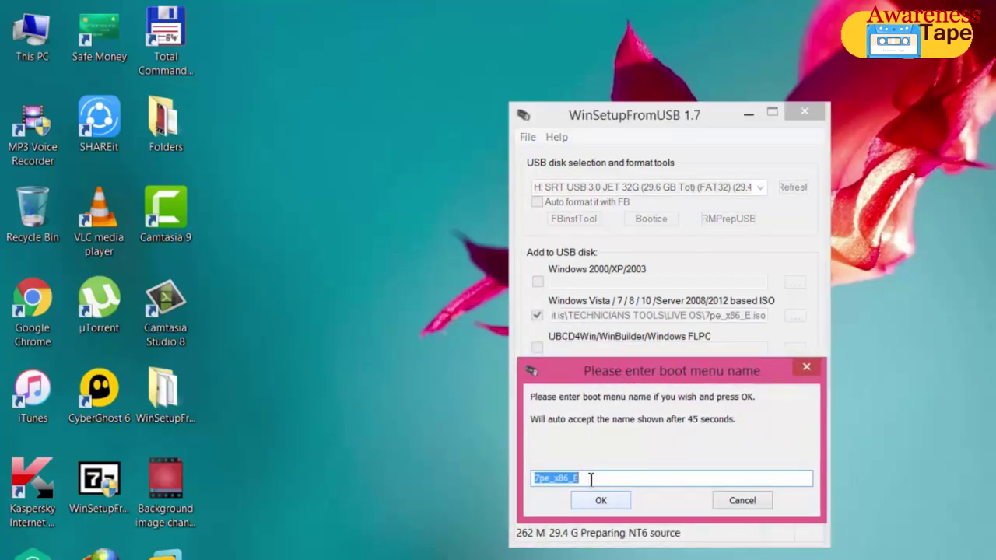
{"action": "type", "text": "WIndw"}
{"action": "key", "text": "BackSpace"}
{"action": "key", "text": "BackSpace"}
{"action": "key", "text": "BackSpace"}
{"action": "key", "text": "BackSpace"}
{"action": "type", "text": "indows-7 Li"}
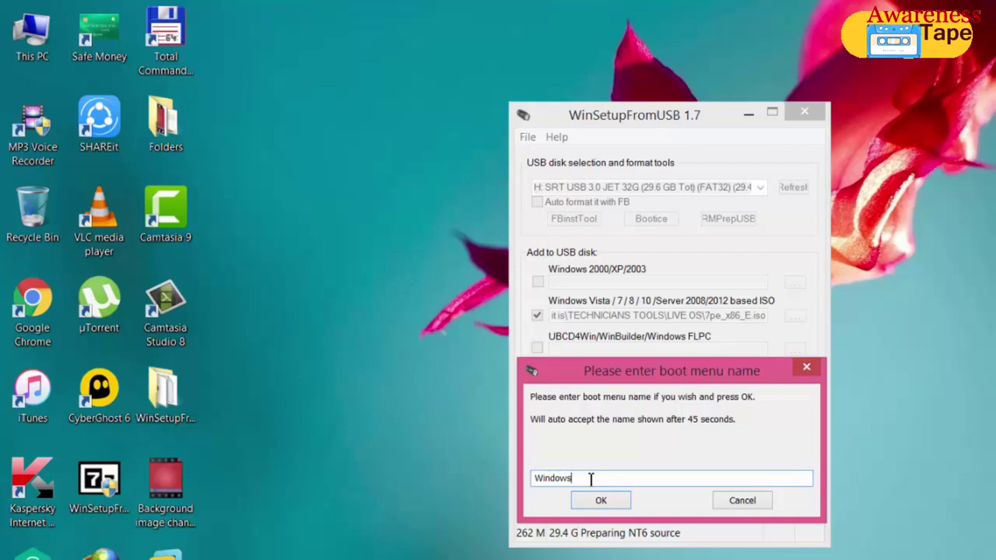
{"action": "type", "text": "ve USB"}
{"action": "left_click", "coordinate": [607, 504]}
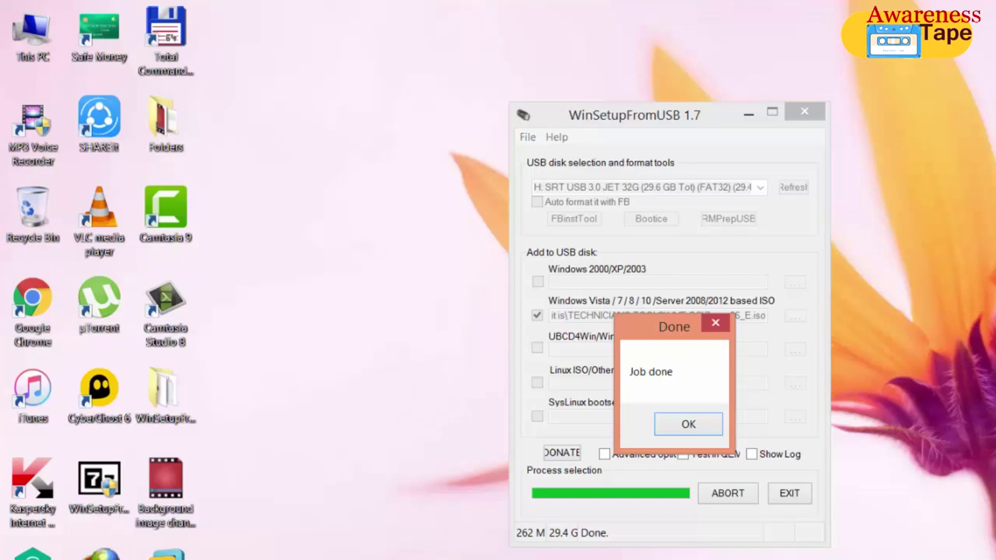
{"action": "left_click", "coordinate": [689, 423]}
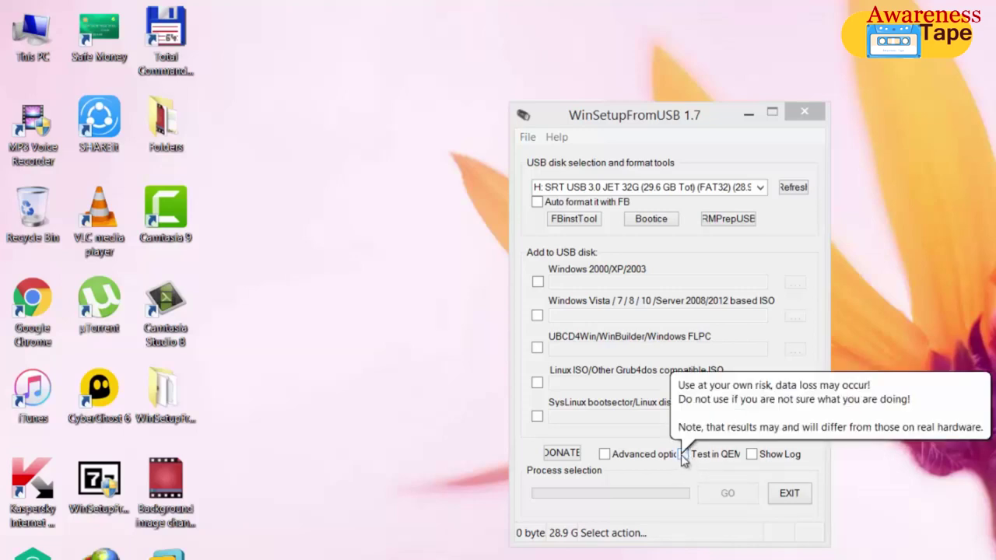
Step: Test the USB disk's boot menu in QEMU and close the emulator
{"action": "left_click", "coordinate": [682, 455]}
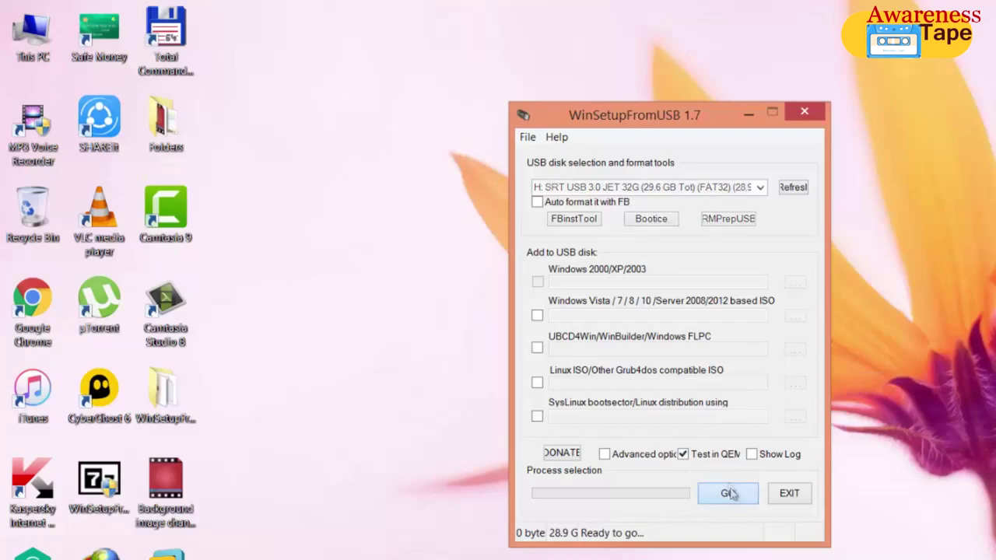
{"action": "left_click", "coordinate": [728, 494]}
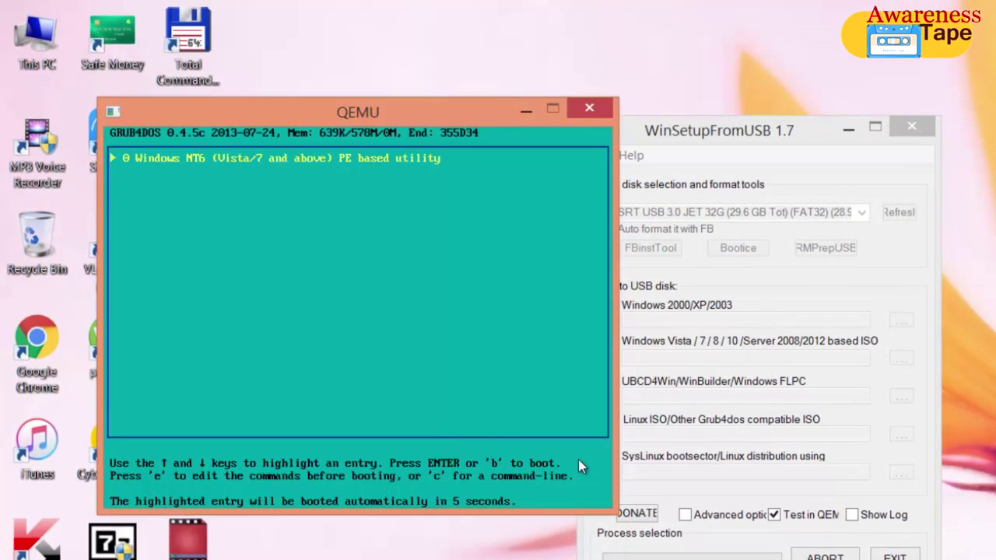
{"action": "key", "text": "Down"}
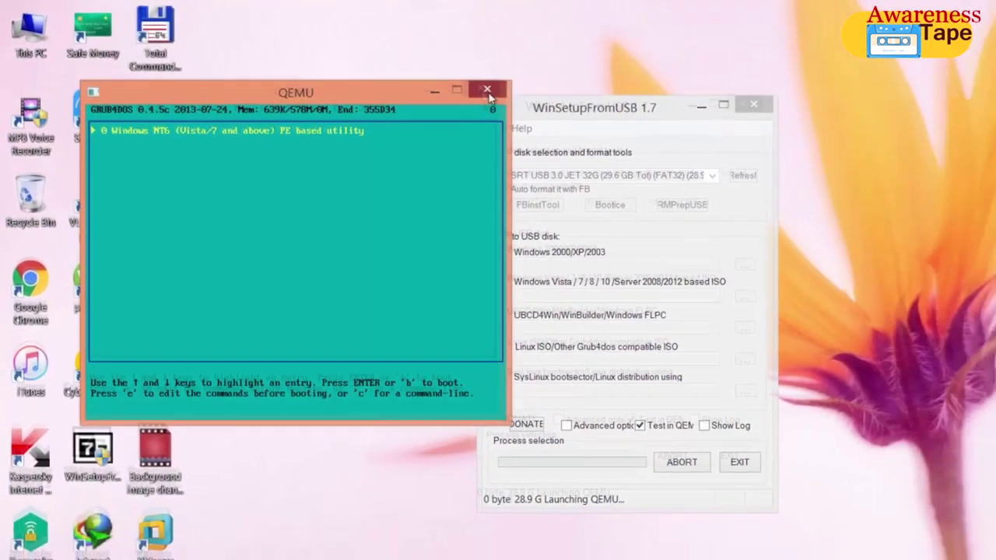
{"action": "left_click", "coordinate": [592, 110]}
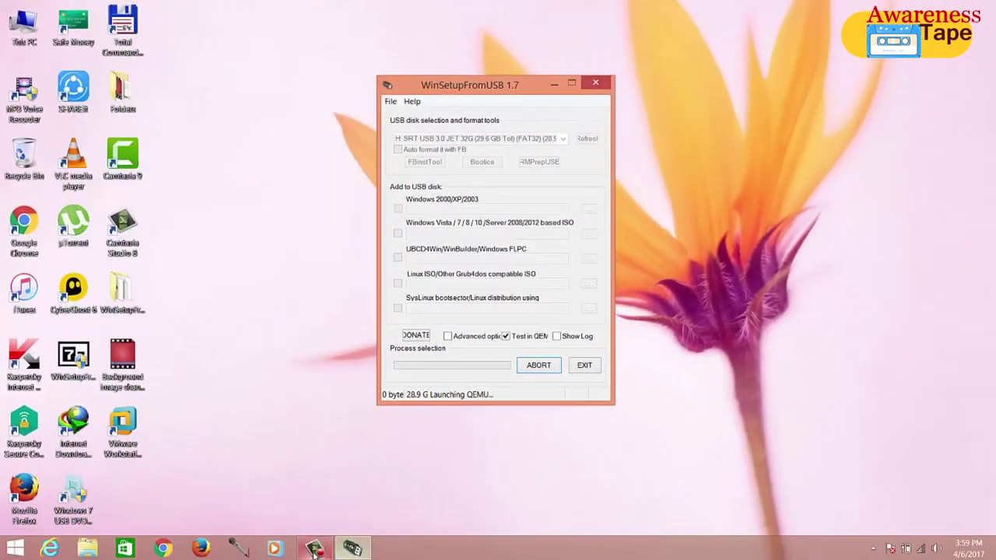
Step: Switch to VMware Workstation and boot the Windows-7 Live OS virtual machine in full screen, dismissing the removable devices hint
{"action": "left_click", "coordinate": [349, 549]}
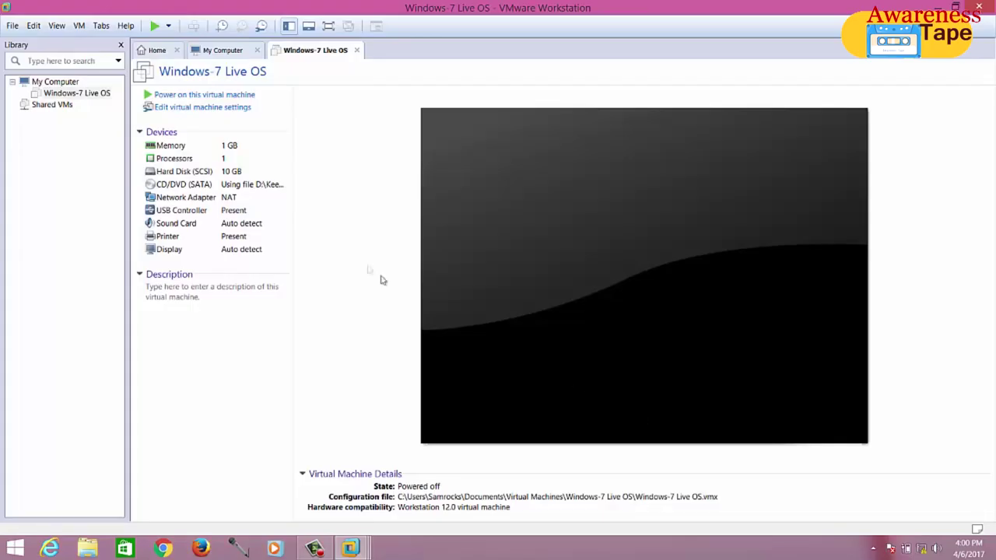
{"action": "left_click", "coordinate": [221, 94]}
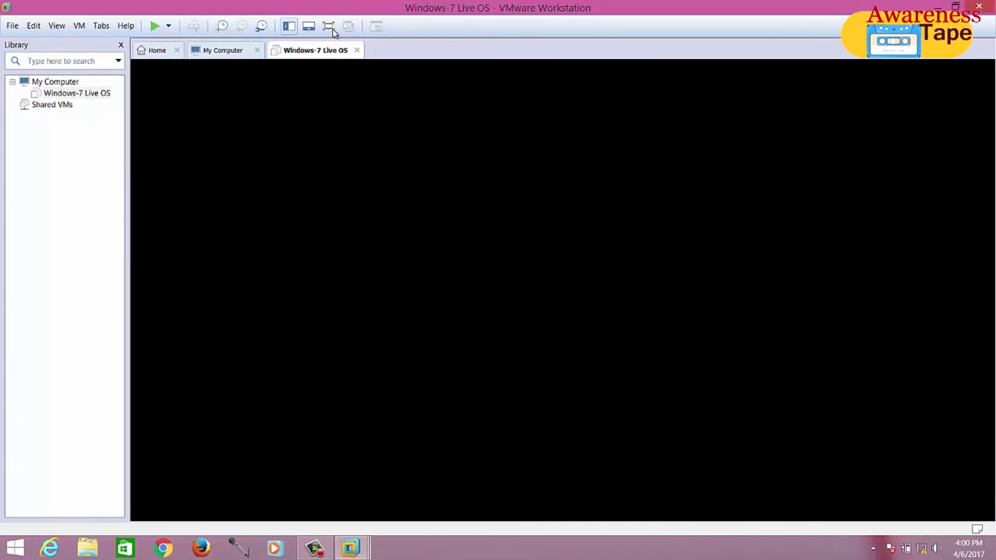
{"action": "left_click", "coordinate": [329, 28]}
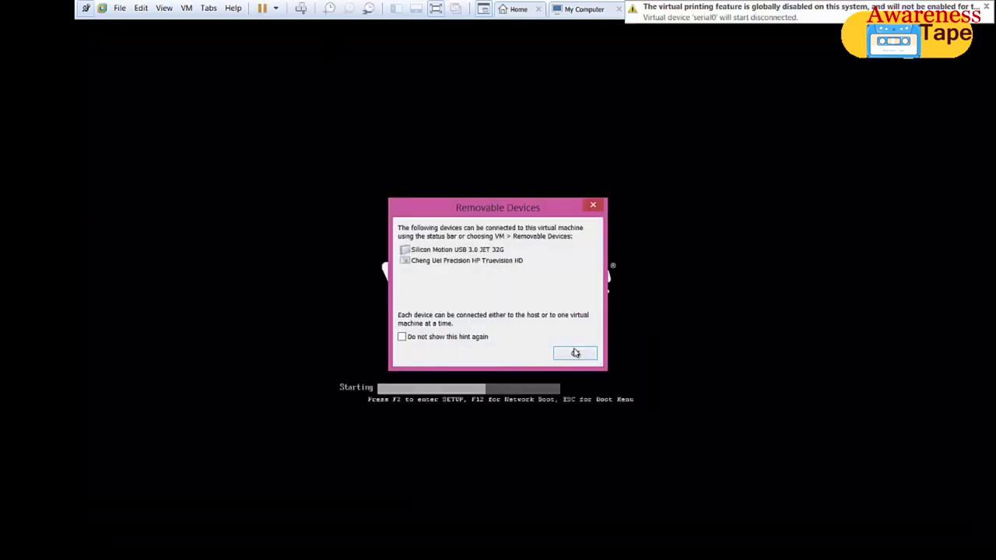
{"action": "left_click", "coordinate": [575, 353]}
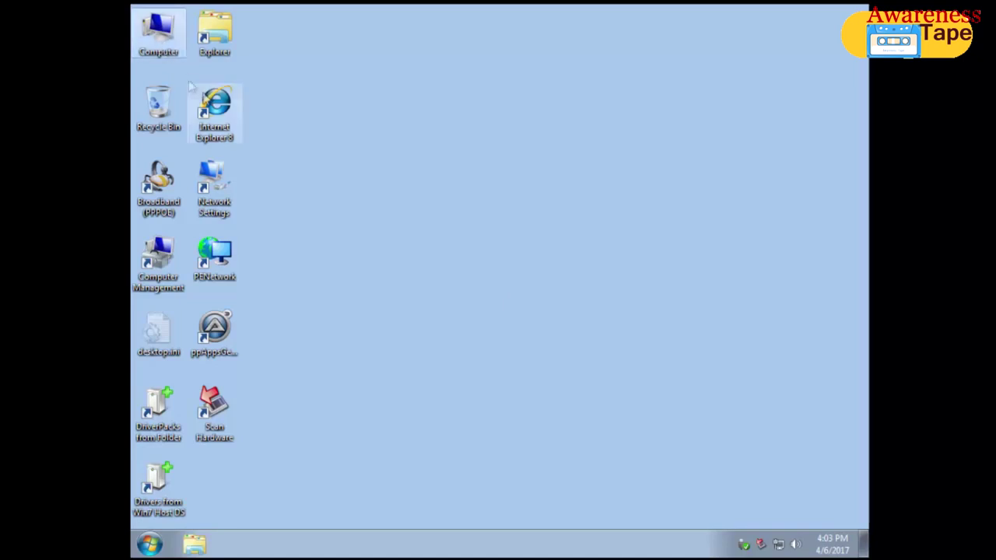
Step: Examine the drives and the contents of Removable Disk (E:) in the live system, and close the Computer window
{"action": "double_click", "coordinate": [166, 49]}
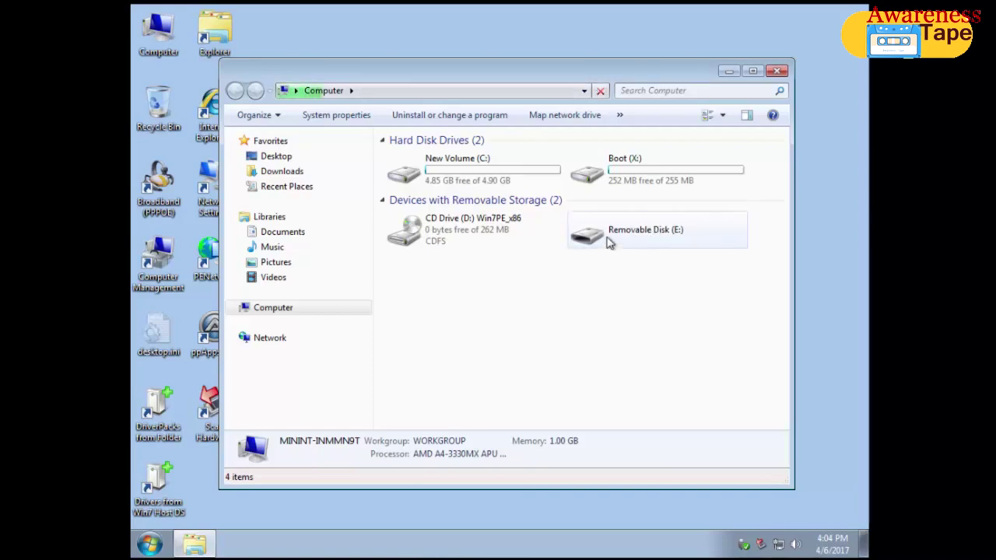
{"action": "left_click", "coordinate": [615, 242]}
{"action": "double_click", "coordinate": [614, 242]}
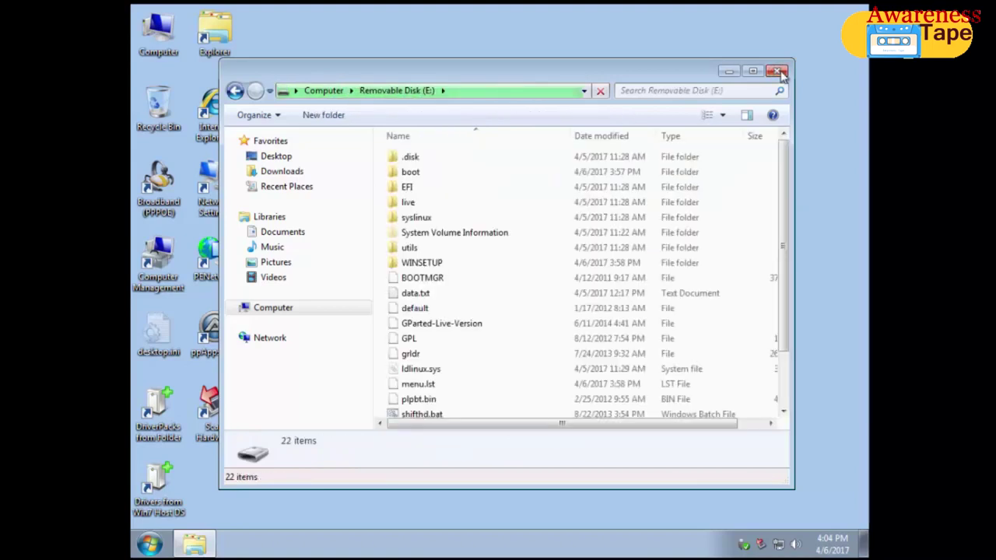
{"action": "scroll", "coordinate": [478, 323], "scroll_direction": "down", "scroll_amount": 2}
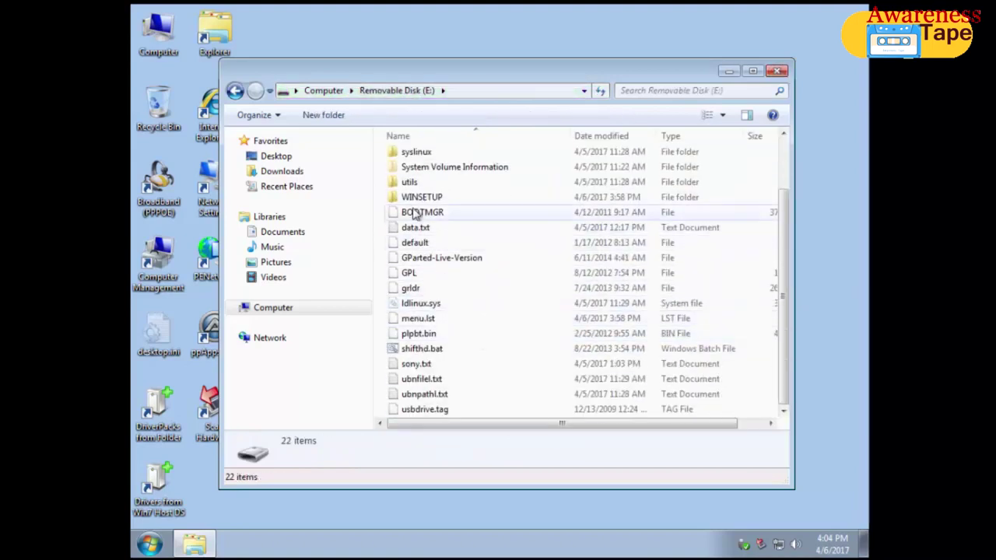
{"action": "left_click", "coordinate": [234, 90]}
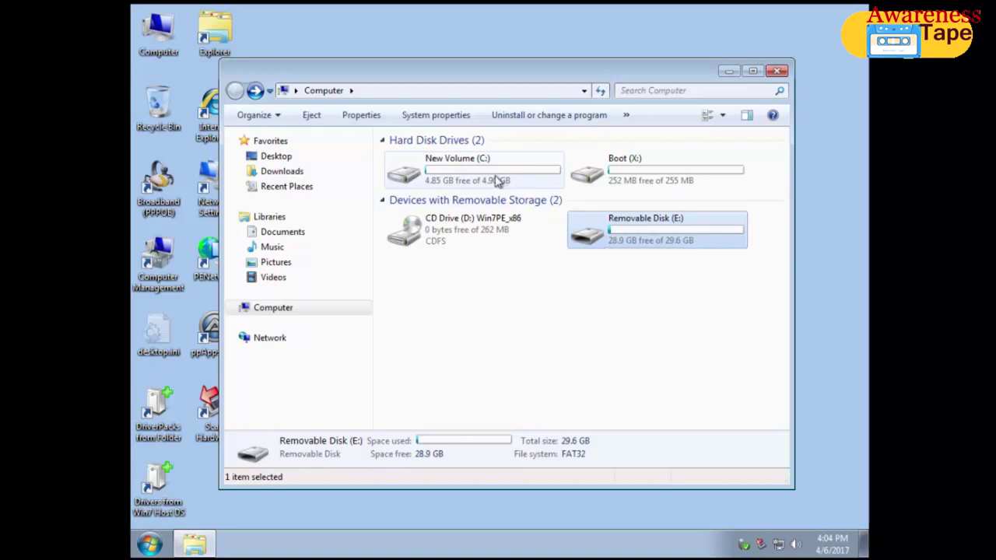
{"action": "left_click", "coordinate": [774, 74]}
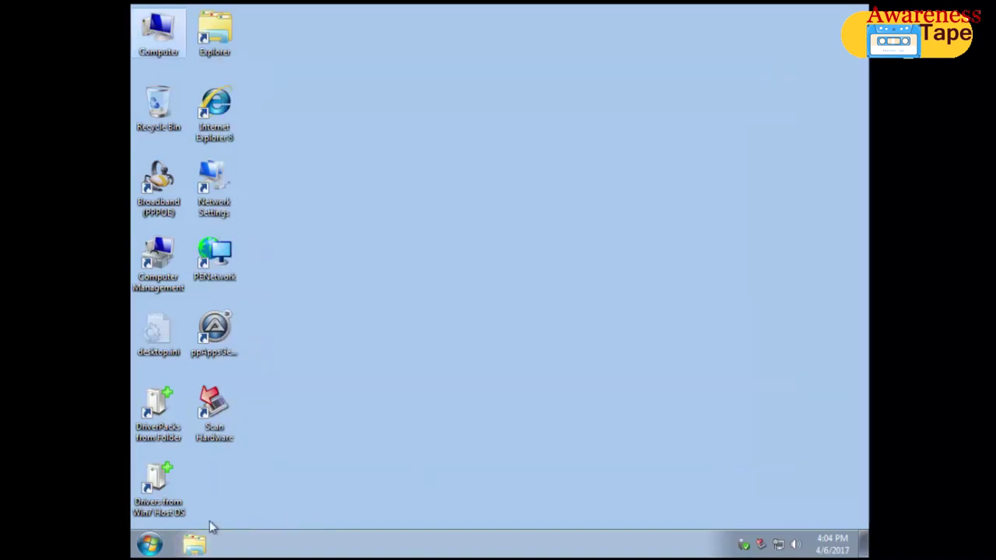
Step: Examine the live system's list of all installed programs and its Administrative Tools
{"action": "left_click", "coordinate": [152, 545]}
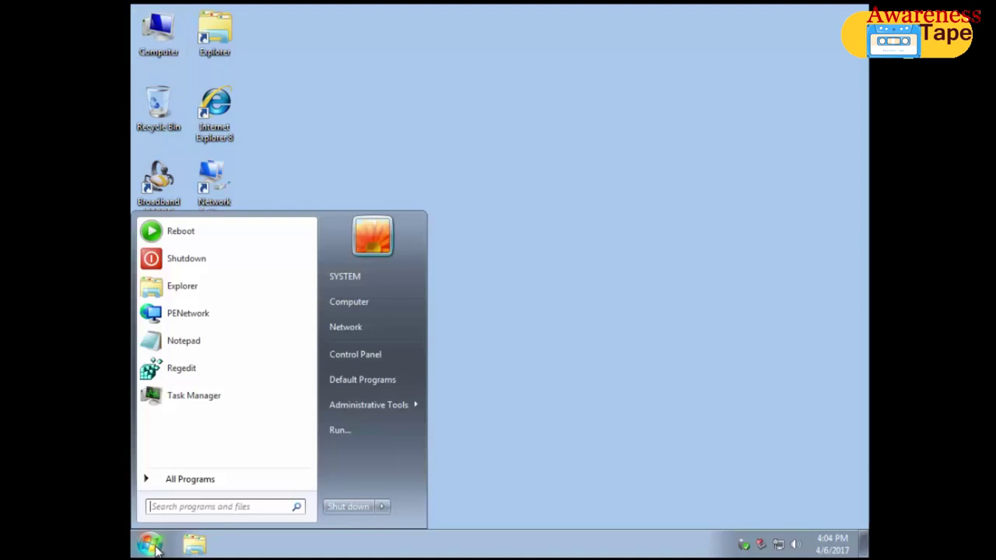
{"action": "left_click", "coordinate": [193, 481]}
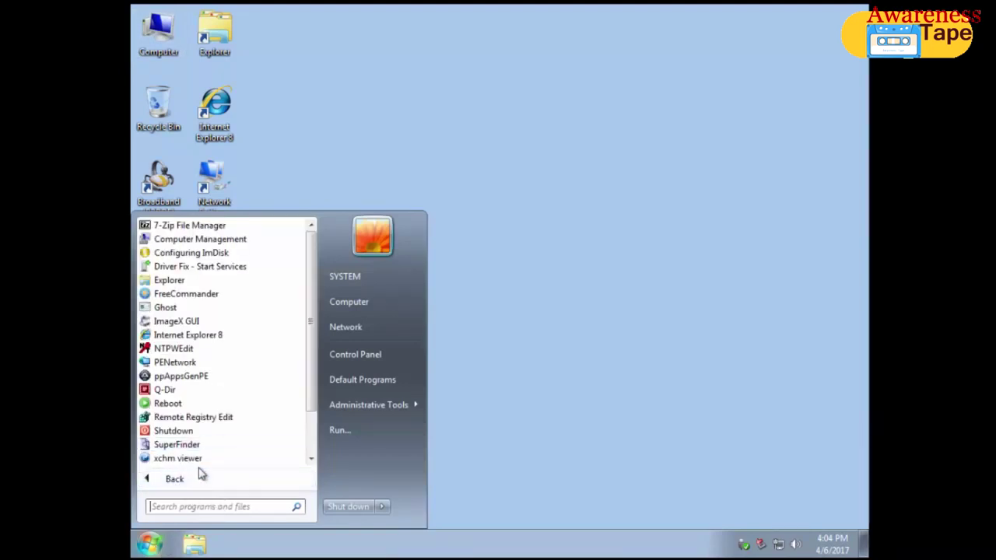
{"action": "scroll", "coordinate": [187, 389], "scroll_direction": "down", "scroll_amount": 2}
{"action": "mouse_move", "coordinate": [358, 403]}
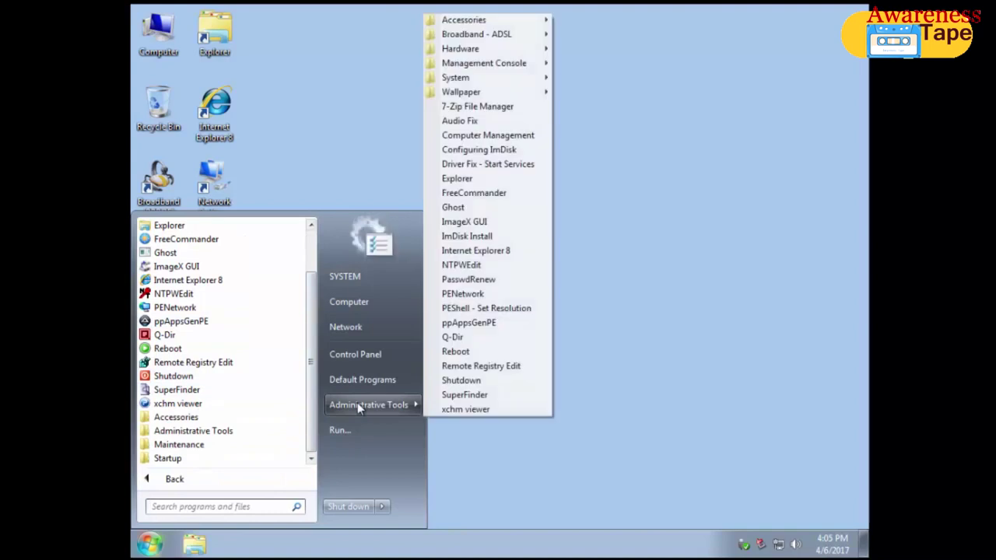